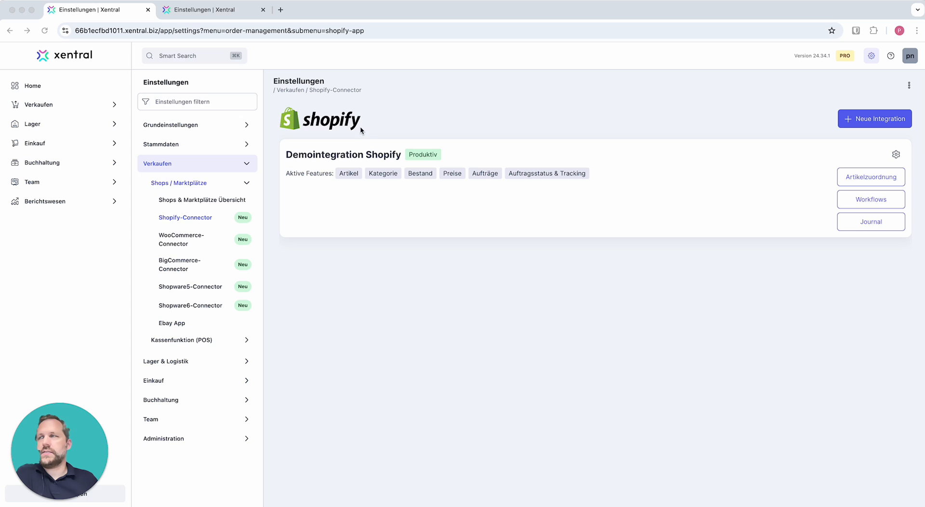
Open the Demointegration Shopify journal and review its Auftragsstatus & Tracking view and article list with the entry count.
click(744, 194)
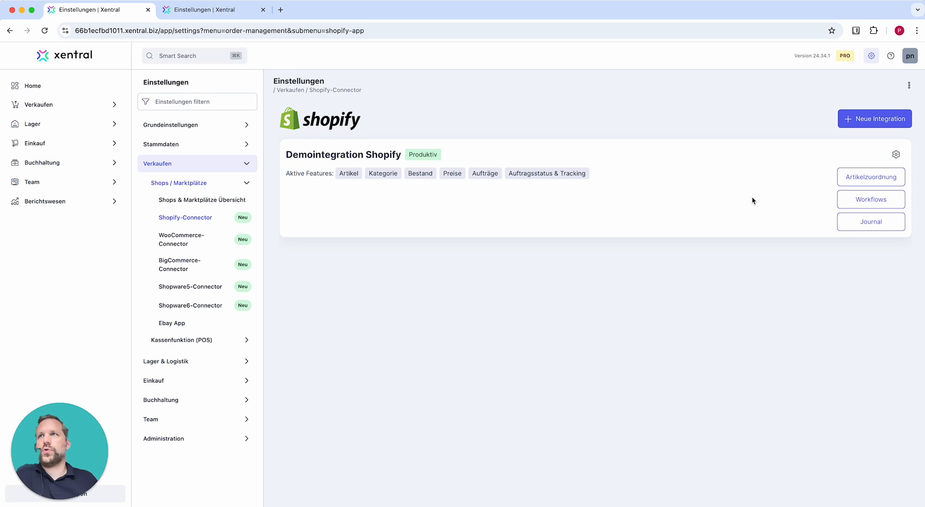
click(871, 222)
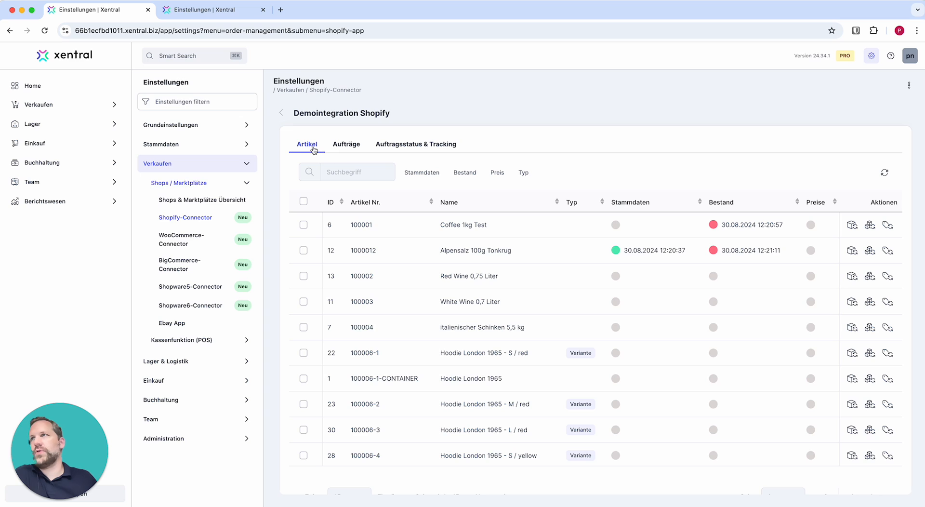
click(415, 147)
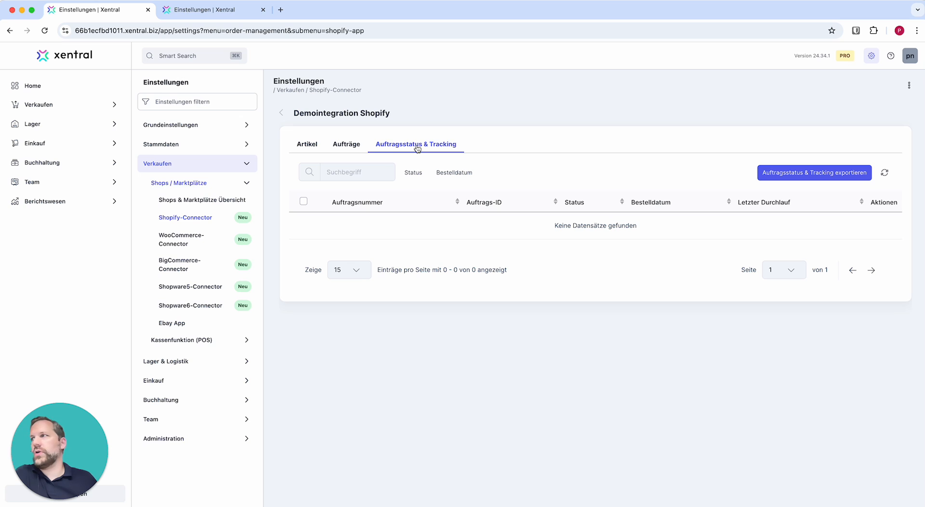
click(312, 148)
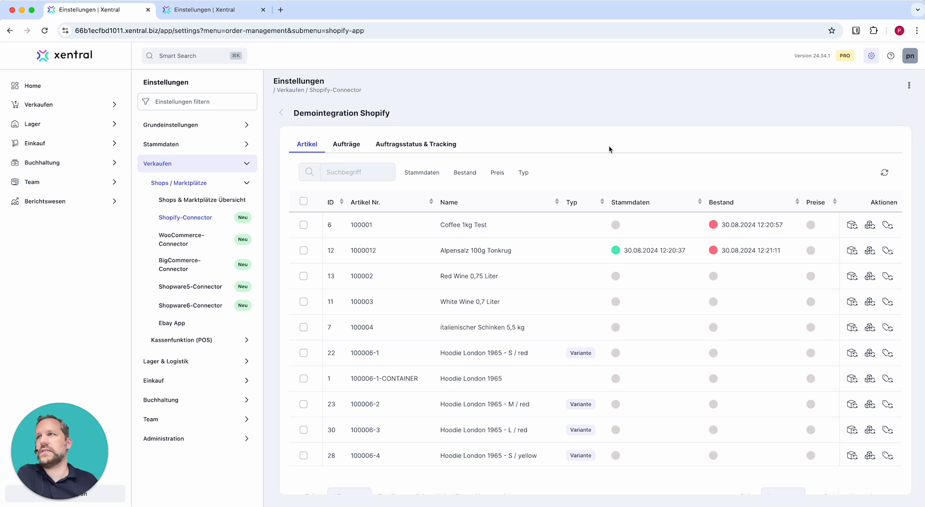
scroll(609, 150, down, 2)
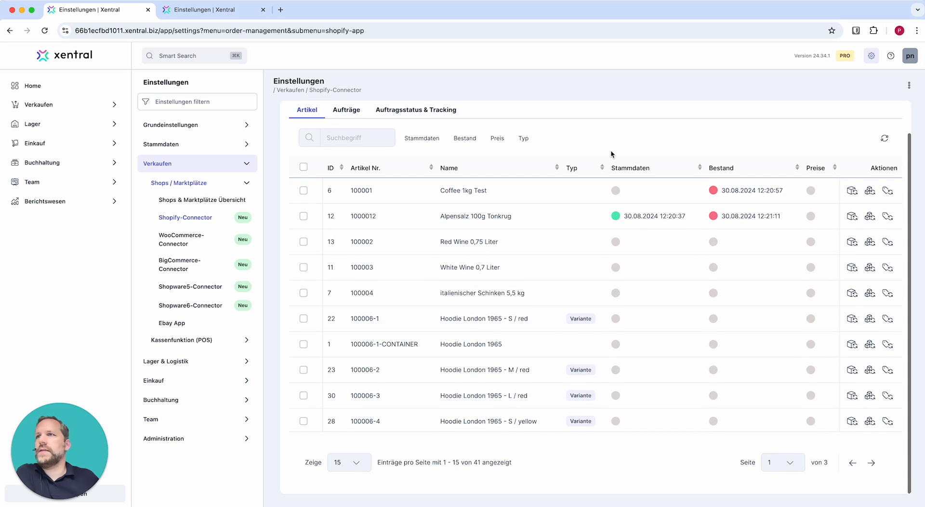
scroll(293, 154, up, 2)
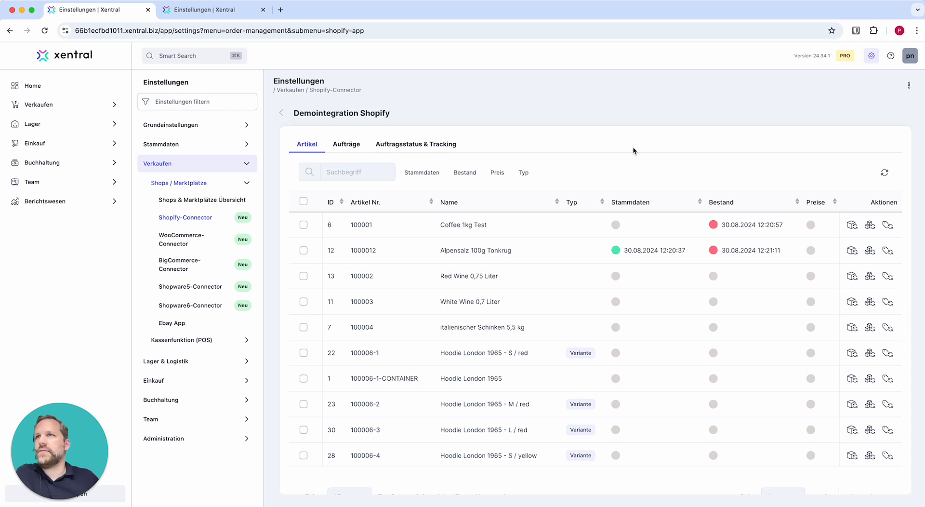
scroll(633, 147, down, 2)
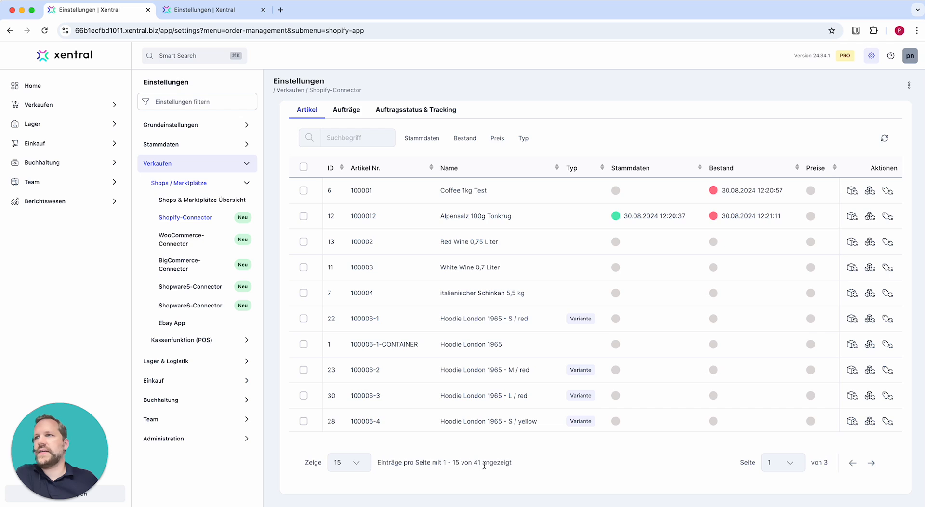
scroll(501, 195, up, 2)
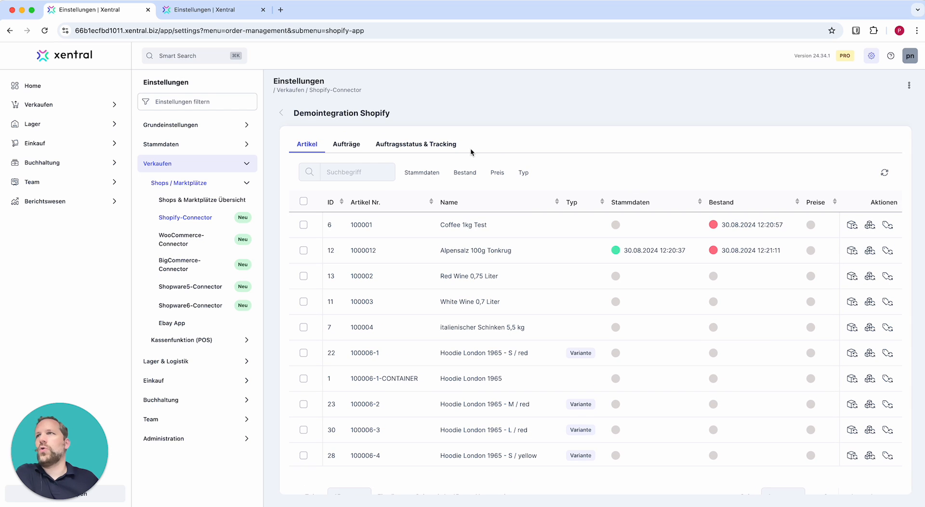
Leave the journal and examine the Artikelzuordnung condition and previously applied filters of Demointegration Shopify.
click(281, 113)
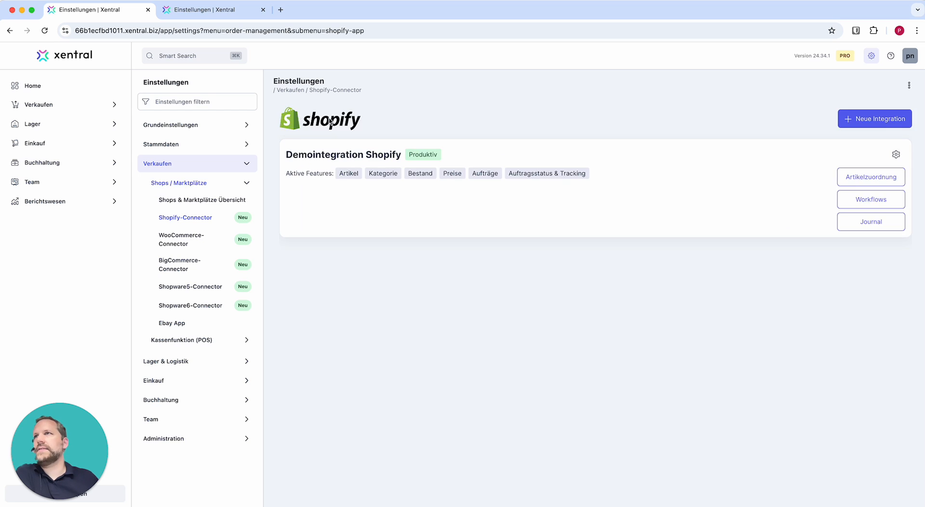
click(879, 179)
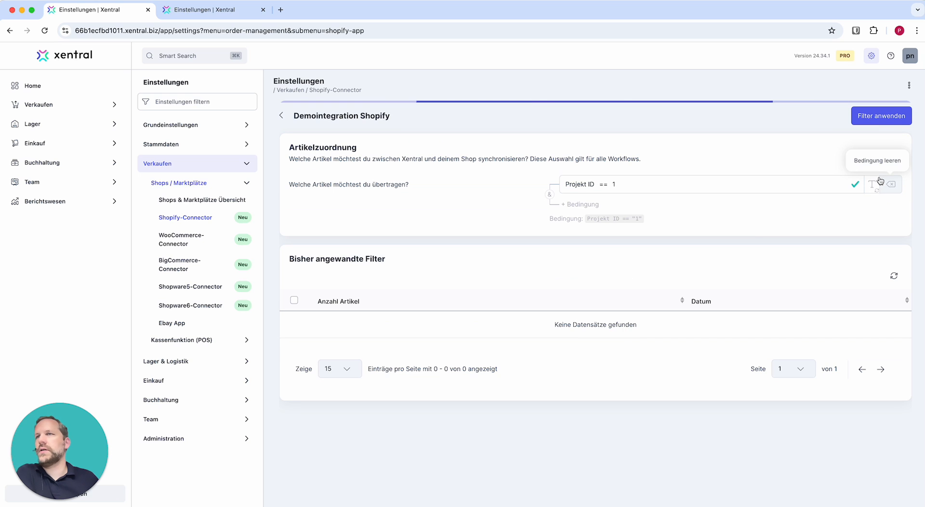
scroll(748, 227, down, 3)
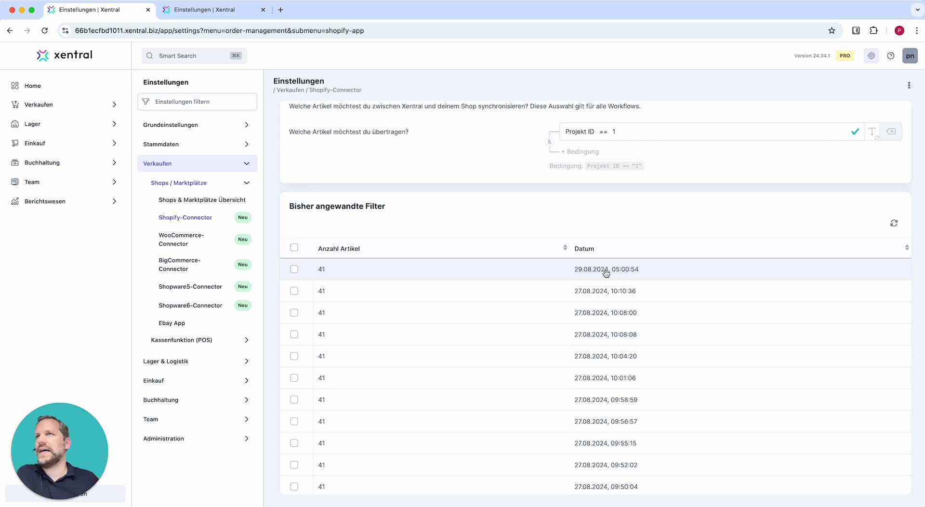
scroll(619, 236, up, 3)
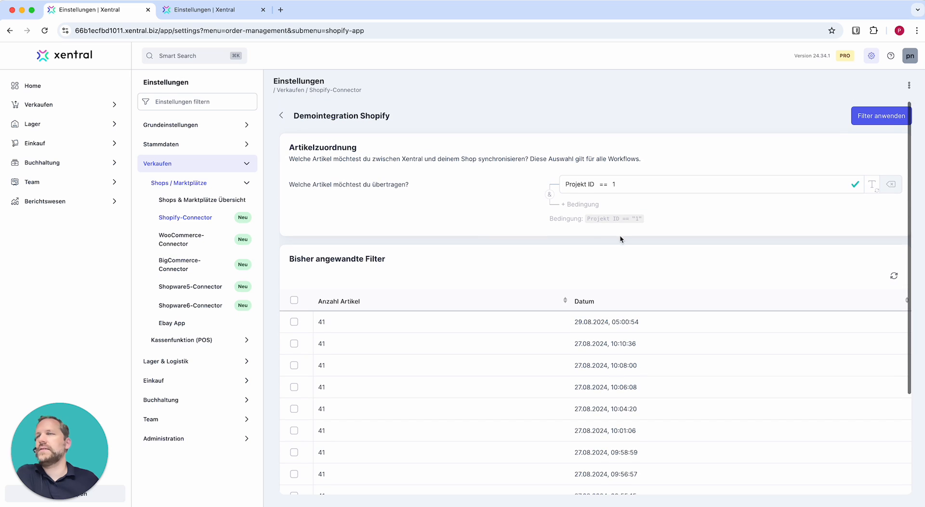
Return to the journal's article list and check the price and stock export status details for Alpensalz 100g Tonkrug.
click(280, 115)
click(882, 225)
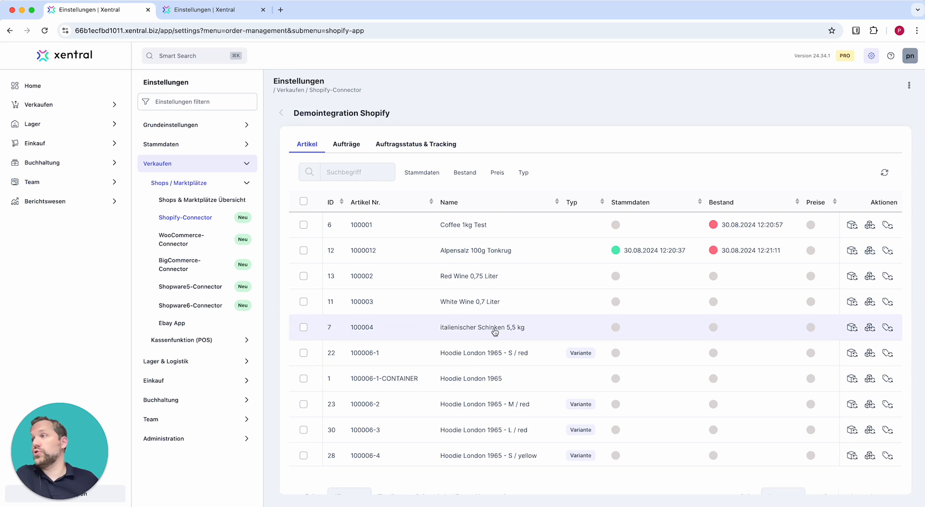
scroll(671, 166, down, 2)
scroll(672, 162, down, 1)
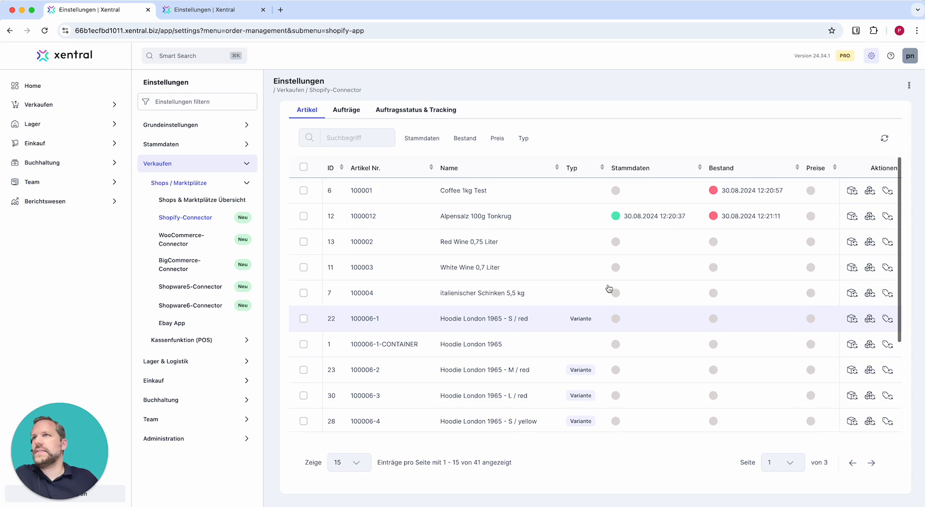
scroll(588, 288, up, 2)
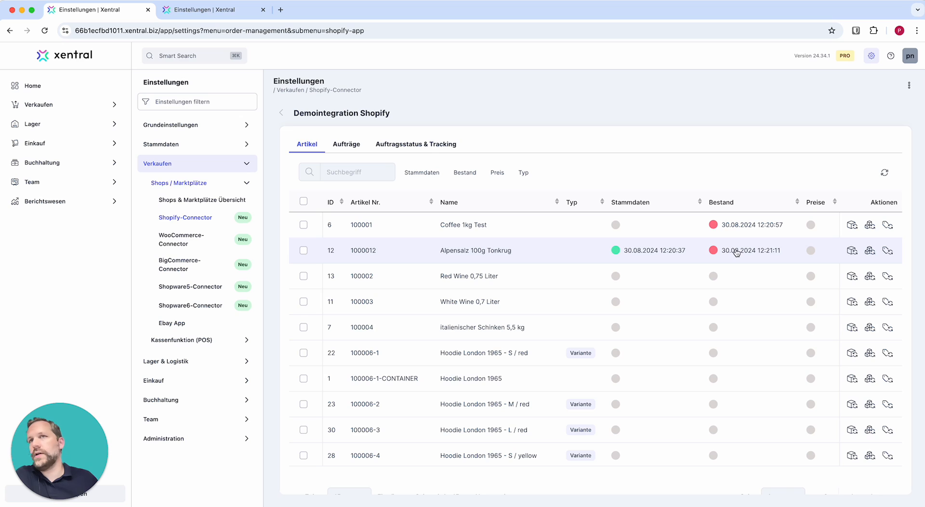
mouse_move(813, 252)
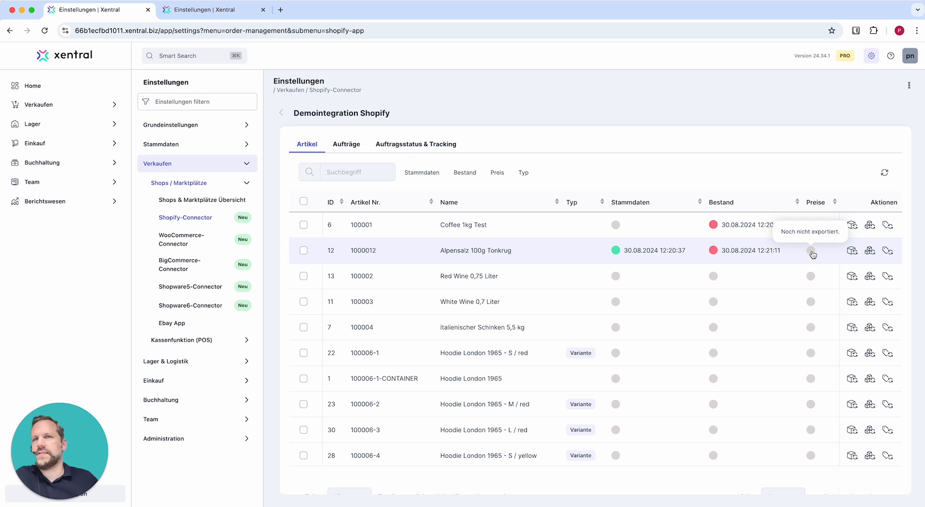
mouse_move(713, 249)
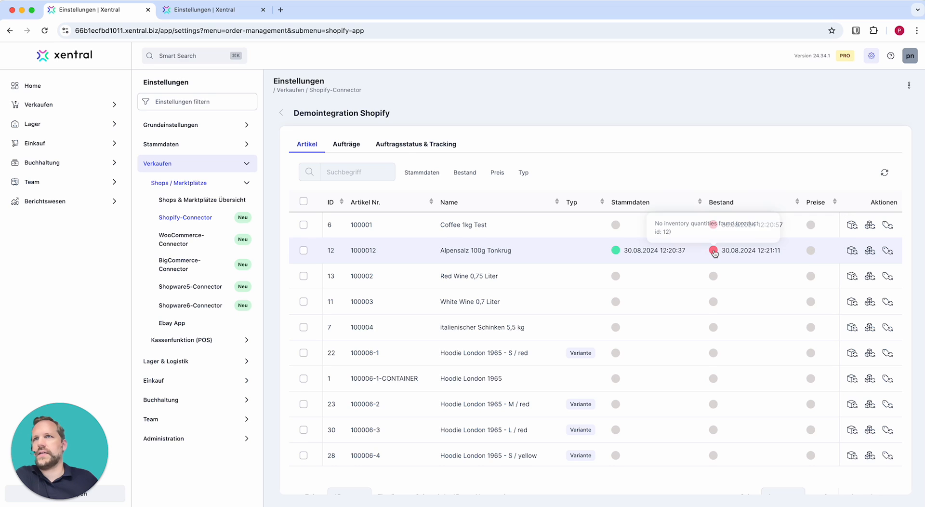
scroll(714, 252, down, 1)
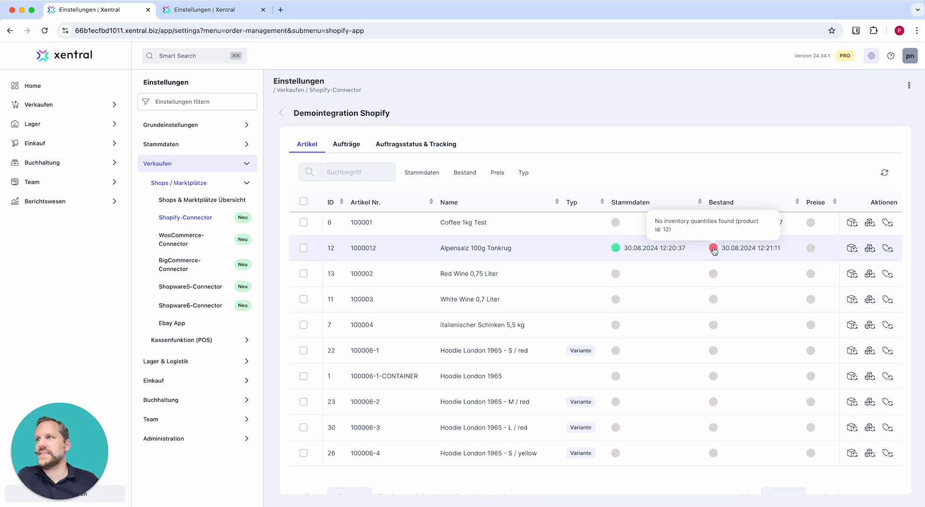
Search the journal articles for "100001" and for "coffee", and clear the search term.
click(373, 173)
text(100001)
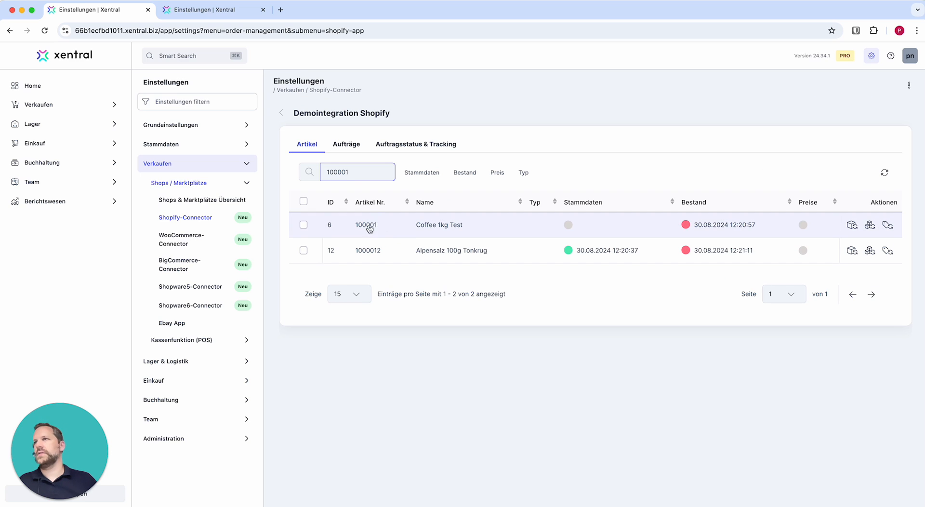
double_click(345, 173)
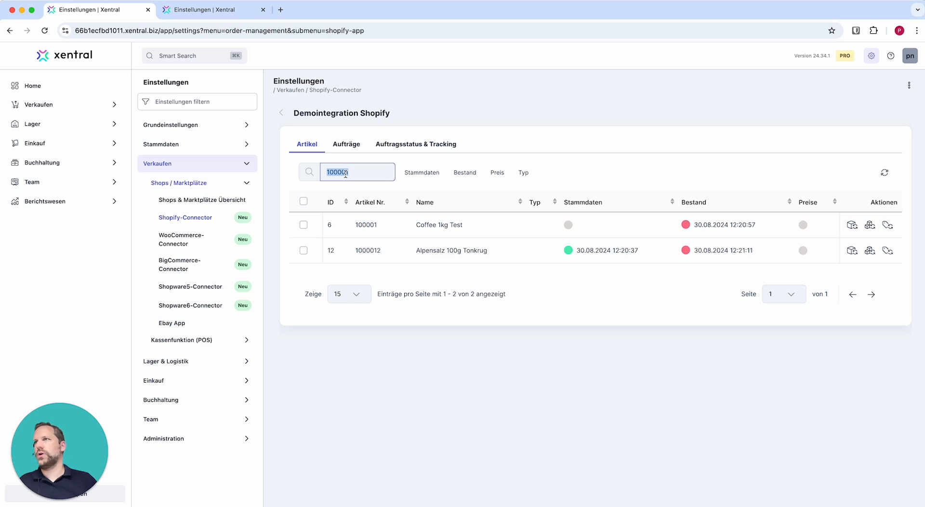
text(coffee)
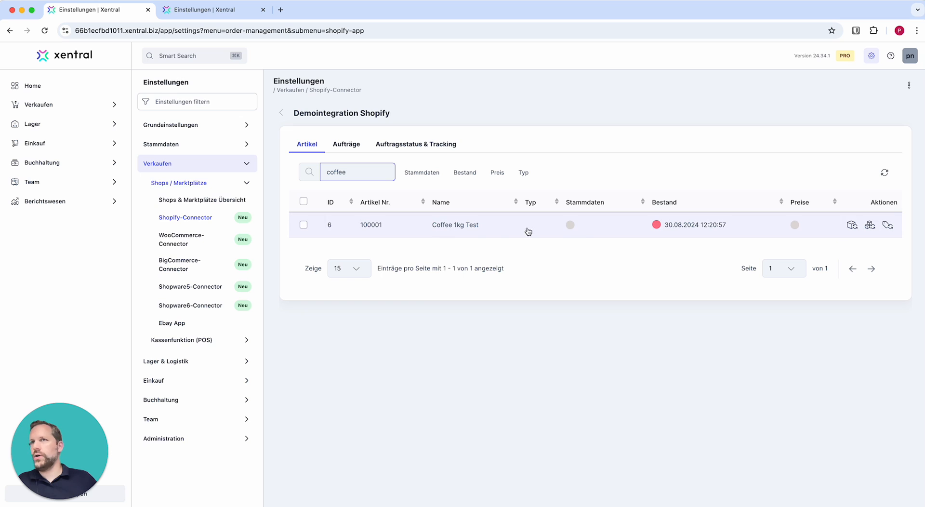
double_click(353, 174)
key(BackSpace)
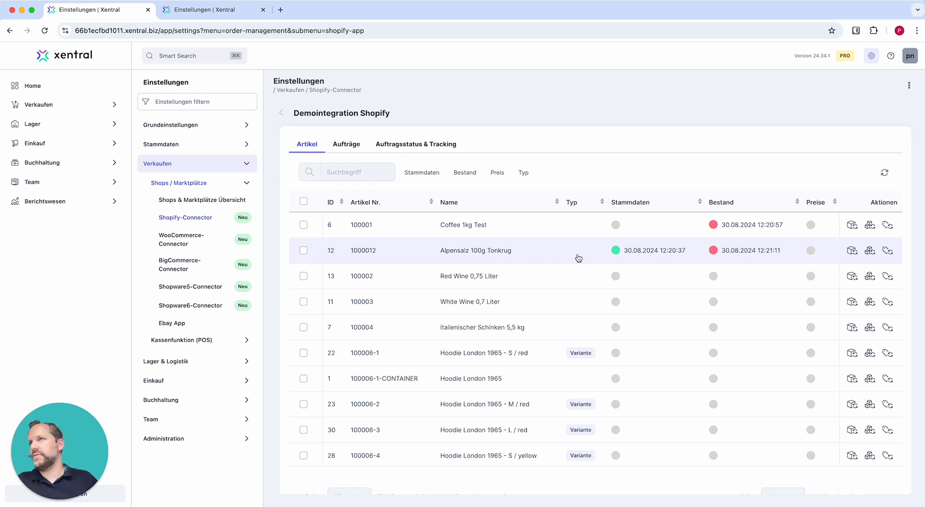
Filter the journal articles to those whose Stammdaten status is Erfolgreich exportiert.
click(427, 177)
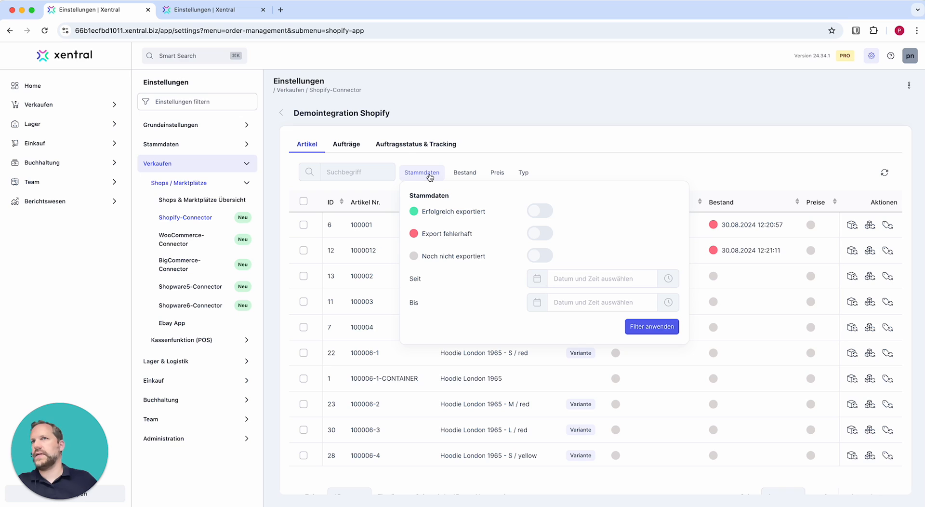
click(537, 211)
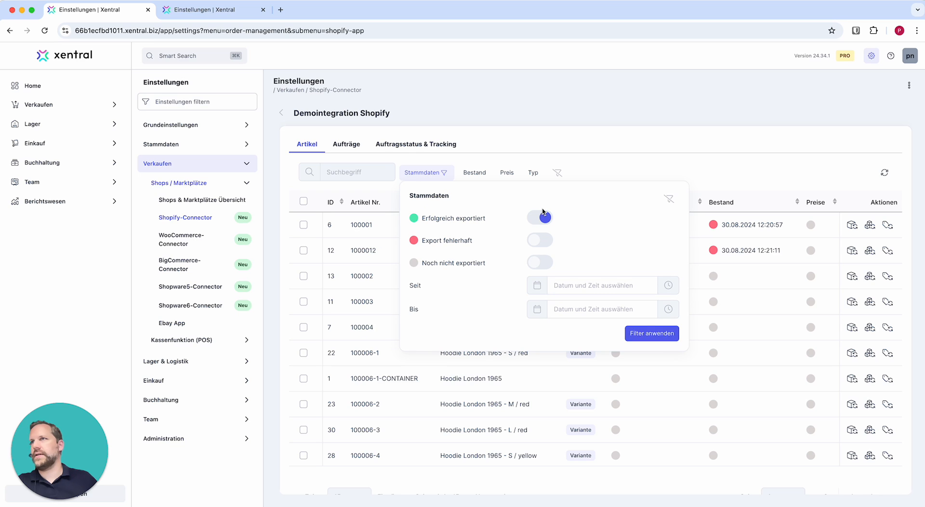
click(664, 330)
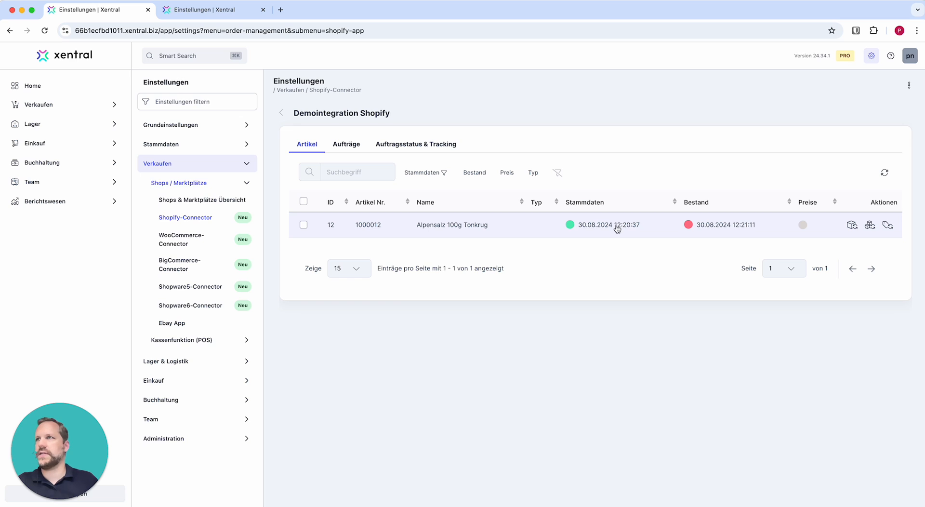
Switch off Erfolgreich exportiert in the Stammdaten filter, and toggle Export fehlerhaft and Noch nicht exportiert on and off again.
click(423, 172)
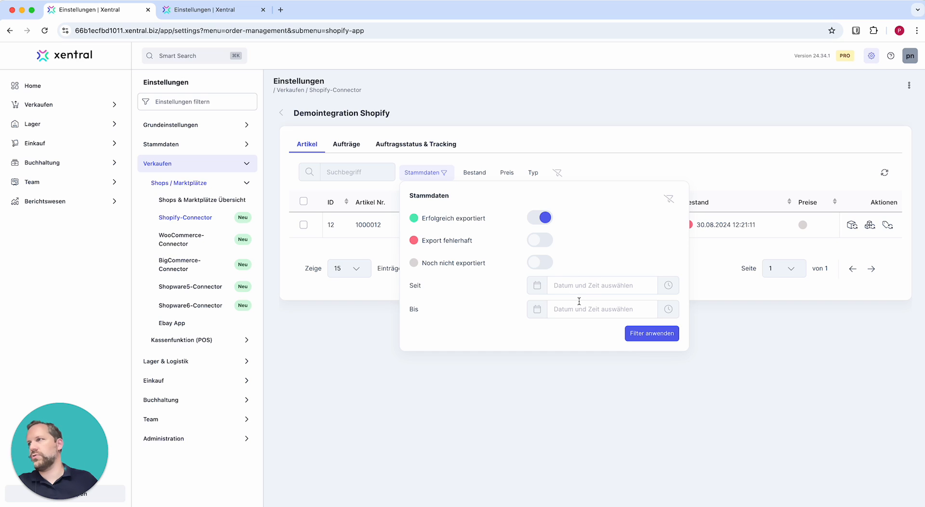
click(534, 218)
click(543, 235)
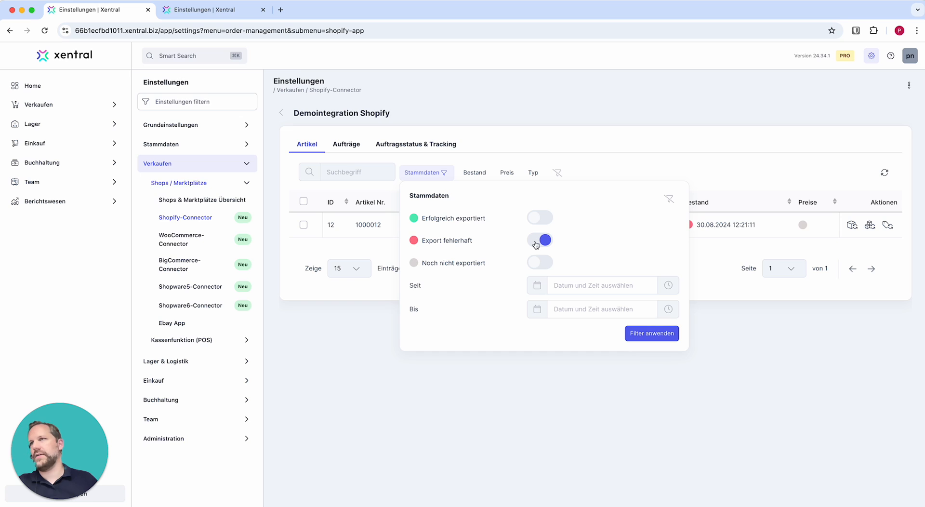
click(536, 240)
click(541, 255)
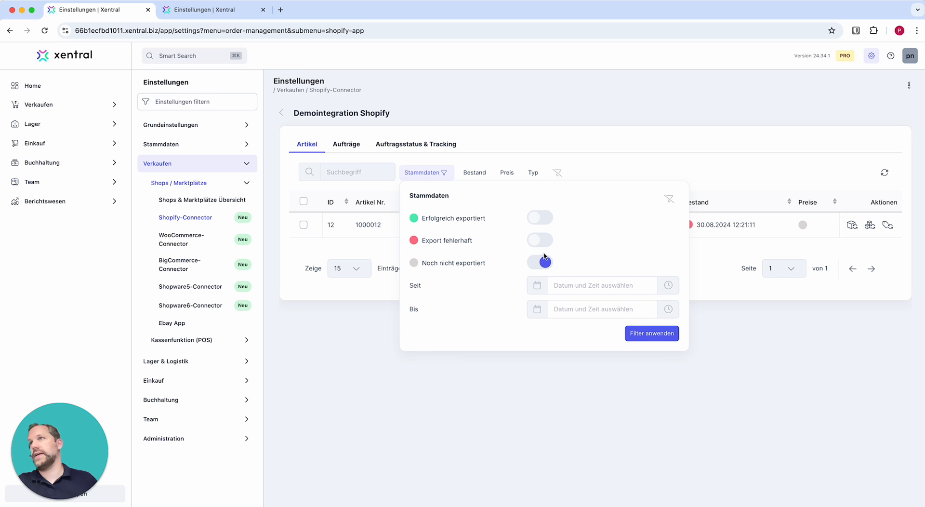
click(536, 263)
click(753, 174)
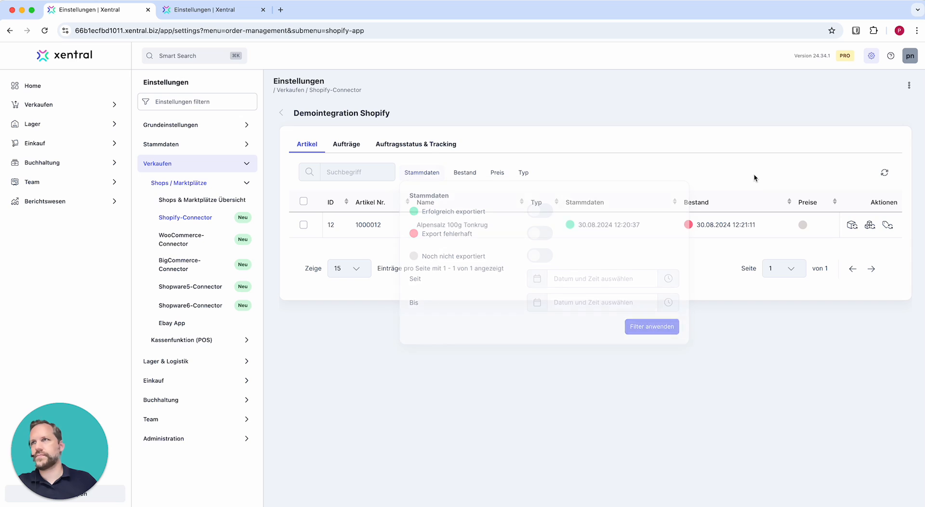
View the filter options available for Bestand and Preis, and close them without applying anything.
click(467, 174)
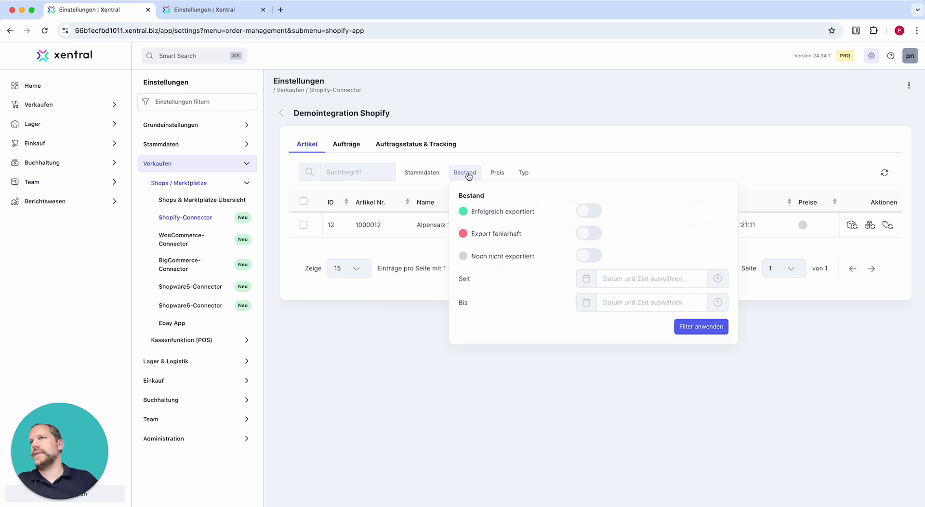
click(497, 173)
click(620, 165)
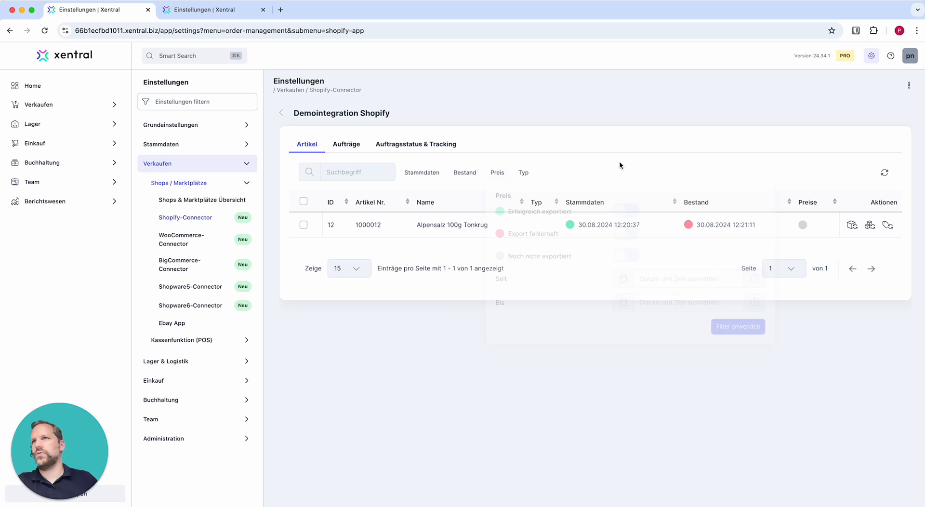
Enable Erfolgreich exportiert in the Preis filter, and clear all filters to restore the full article list.
click(499, 176)
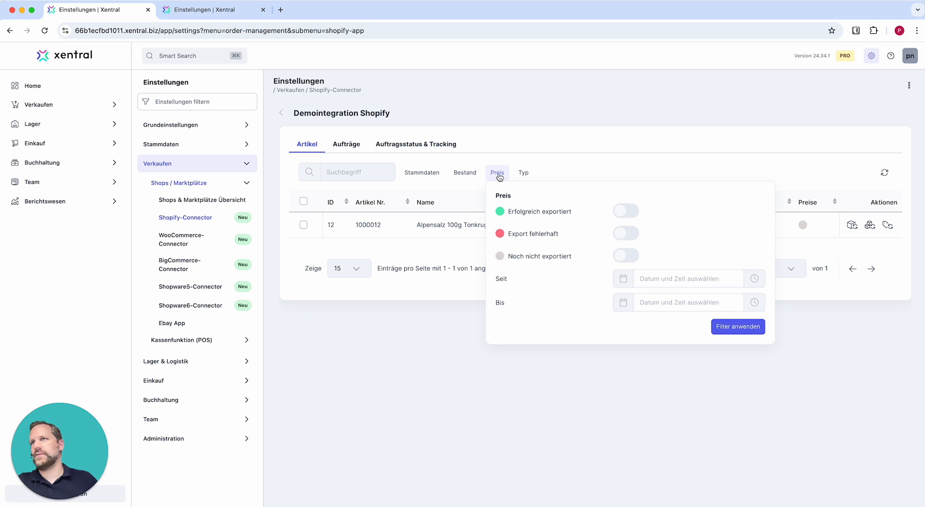
click(625, 212)
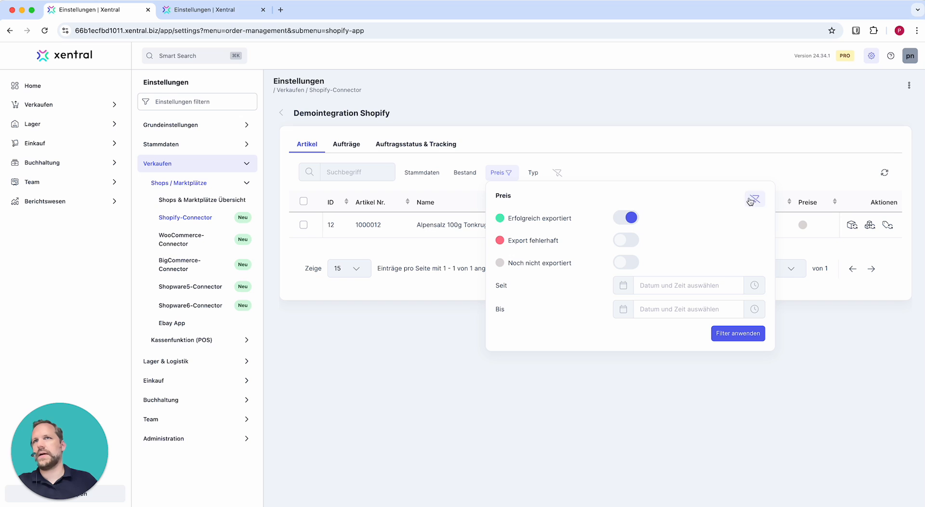
click(554, 172)
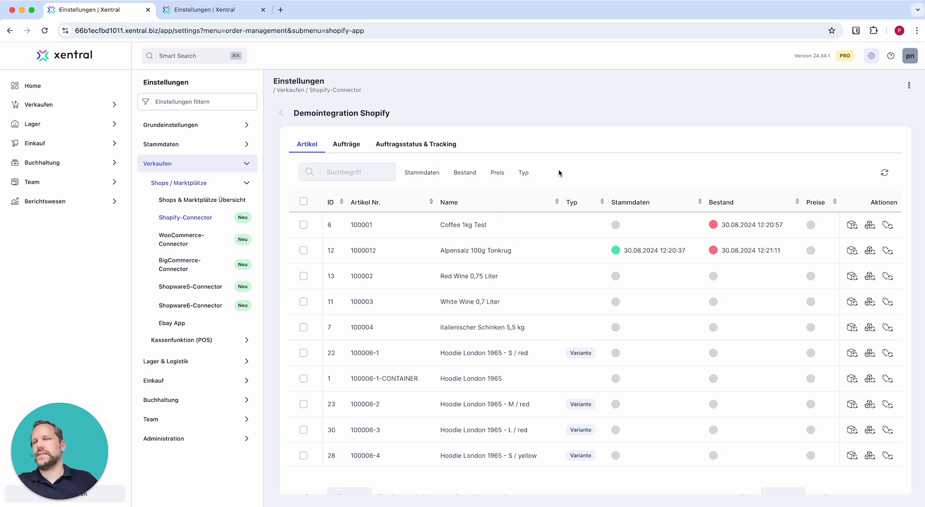
scroll(603, 342, down, 3)
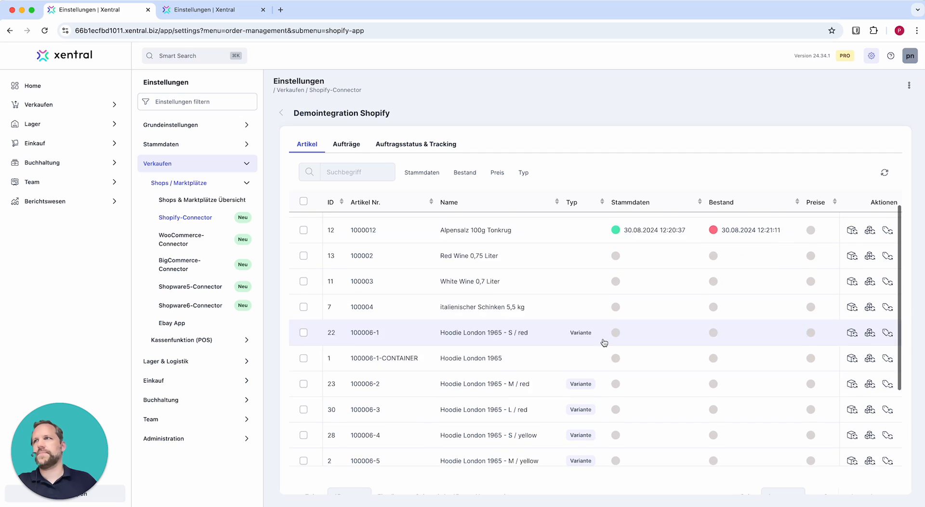
Select the articles Coffee 1kg Test, Alpensalz 100g Tonkrug and Red Wine 0,75 Liter for a bulk action.
scroll(597, 277, up, 3)
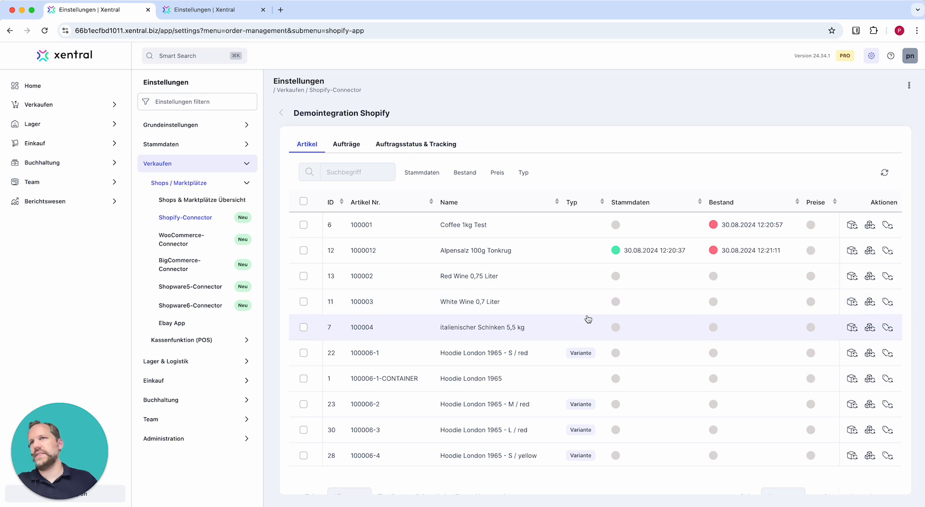
mouse_move(714, 251)
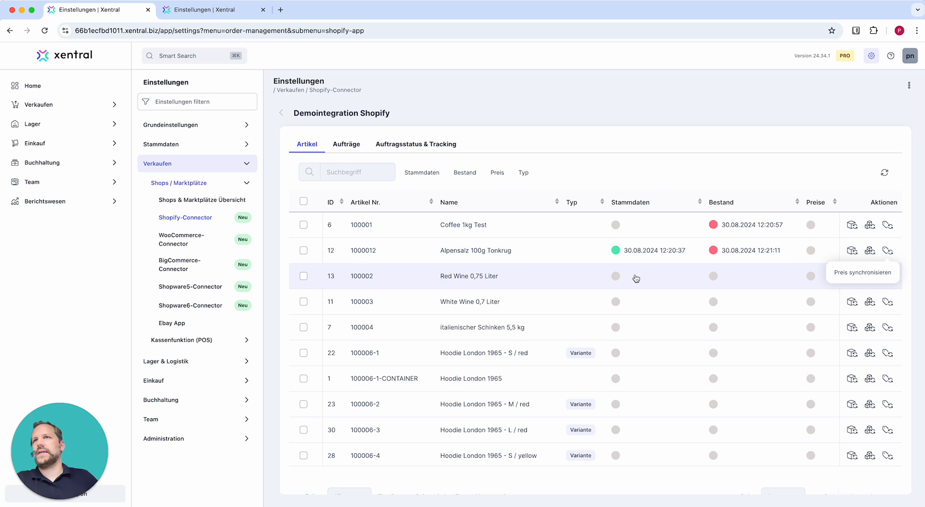
click(304, 224)
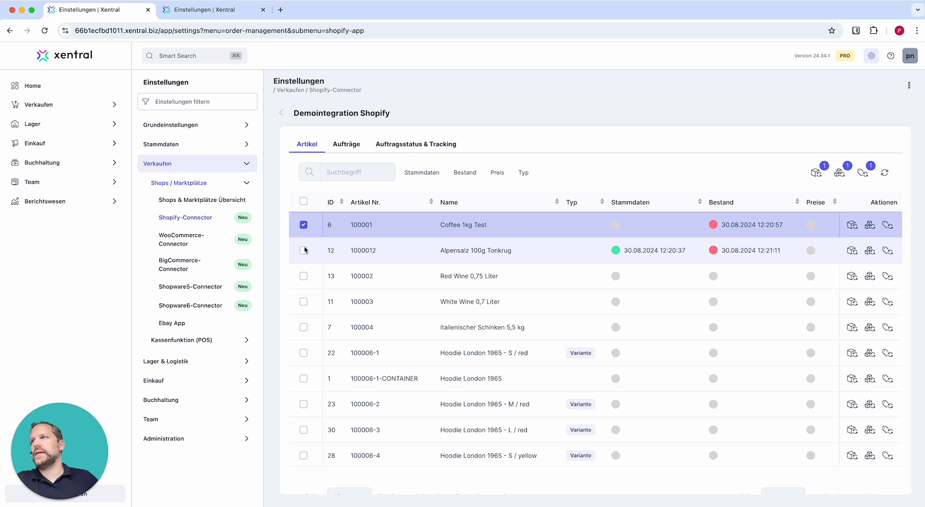
click(303, 251)
click(304, 276)
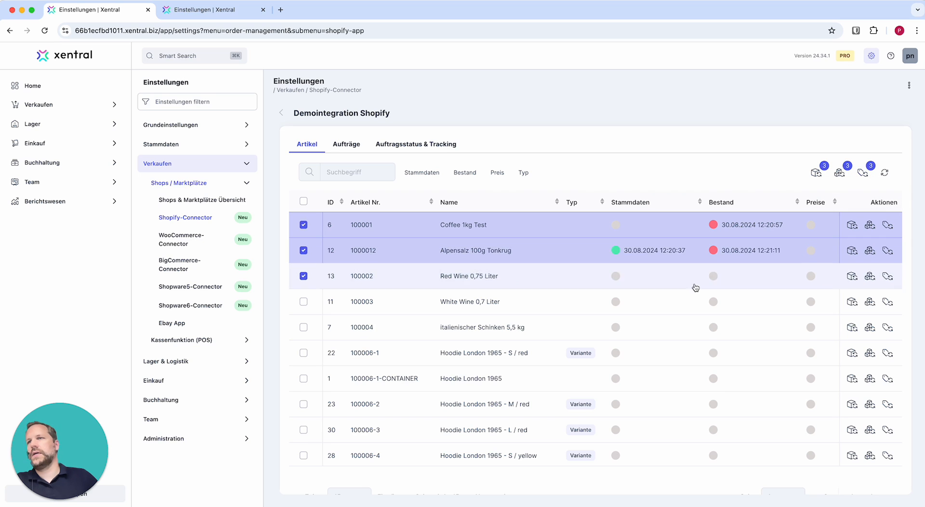
scroll(578, 406, down, 1)
scroll(577, 406, down, 3)
scroll(583, 400, up, 5)
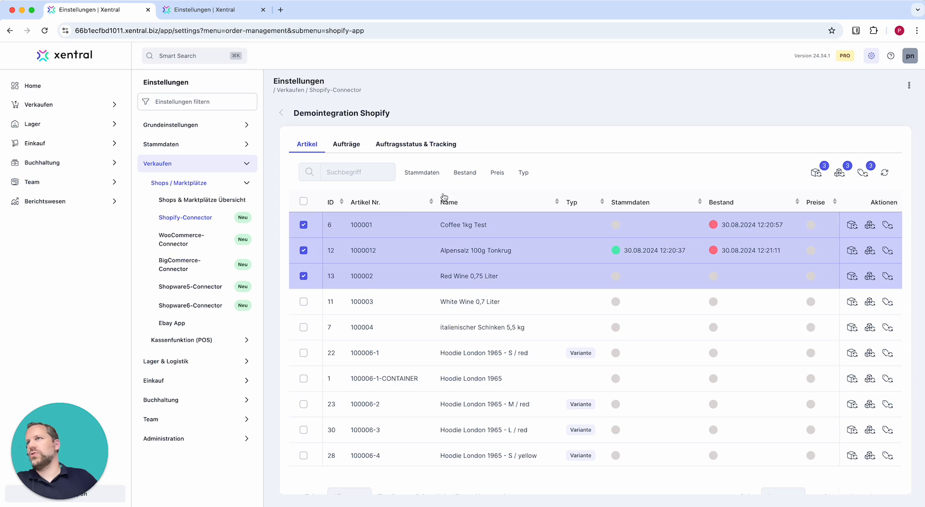
Select all articles on the current page of the list and look through the selected rows.
click(304, 201)
scroll(380, 345, down, 3)
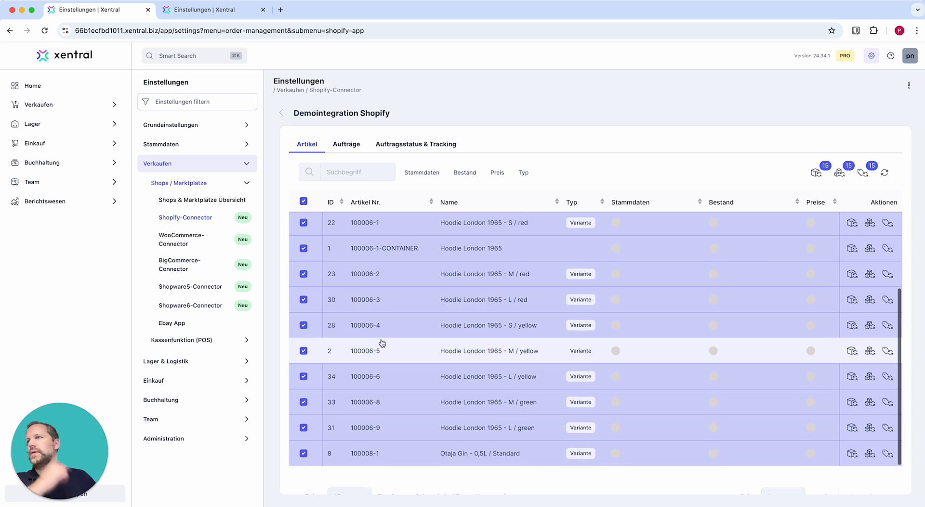
scroll(386, 336, up, 3)
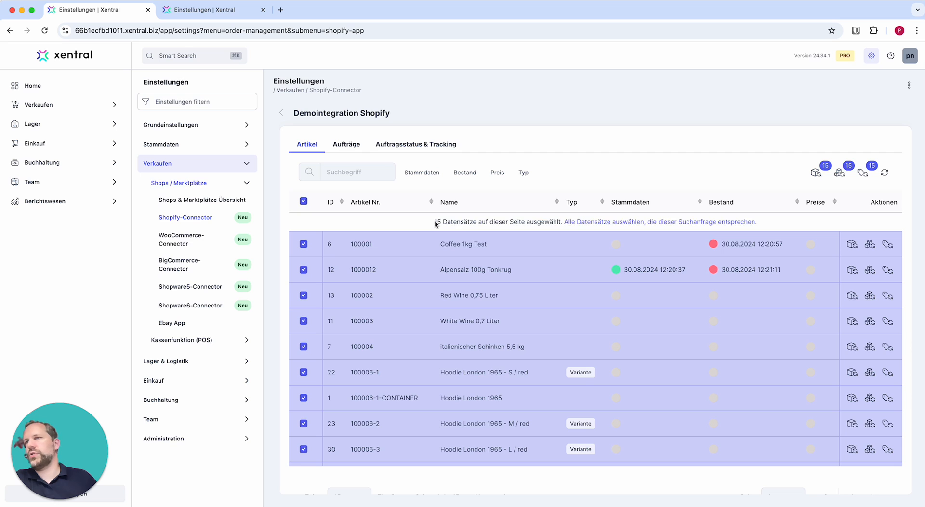
scroll(409, 426, down, 5)
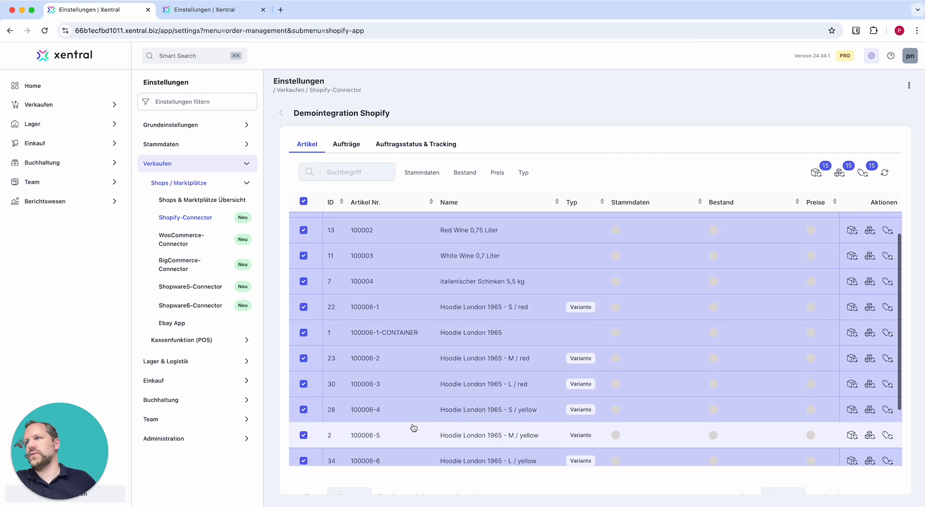
scroll(414, 421, up, 5)
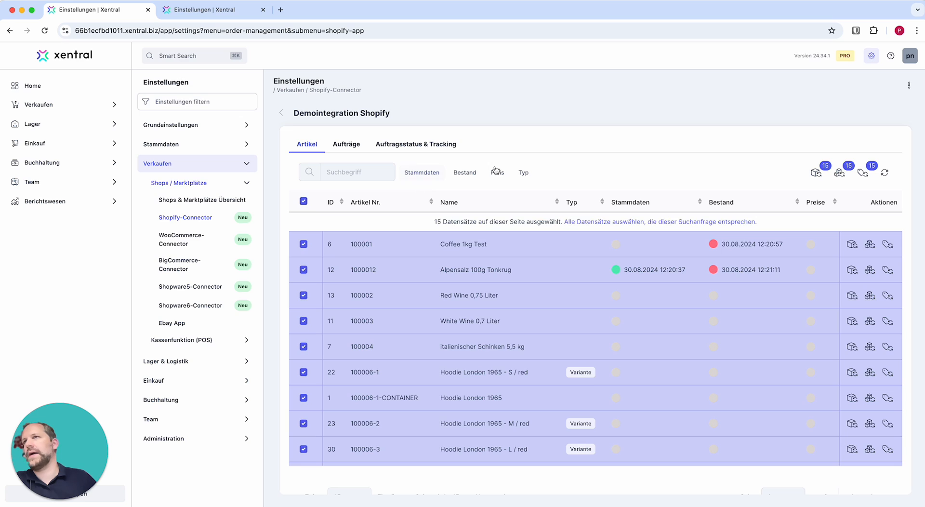
Extend the selection from the current page to all articles matching the query.
click(672, 222)
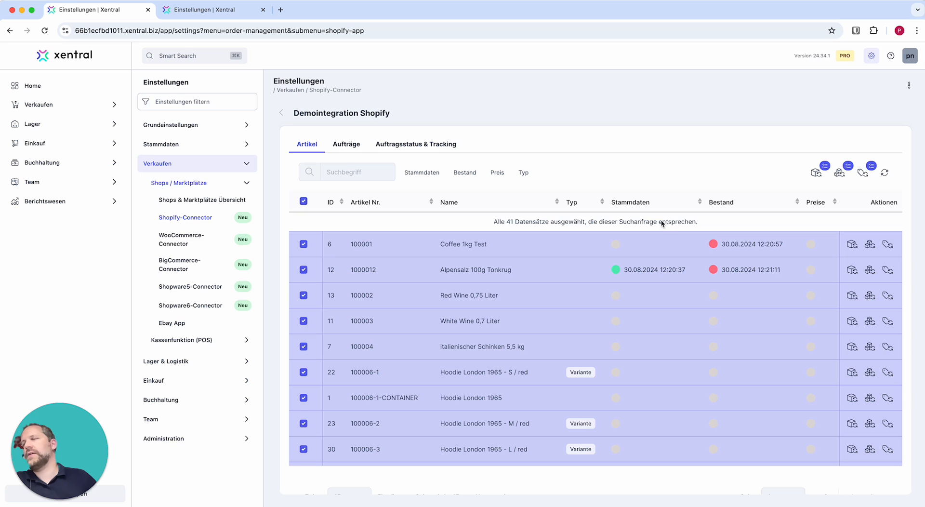
scroll(652, 234, down, 2)
scroll(532, 227, up, 2)
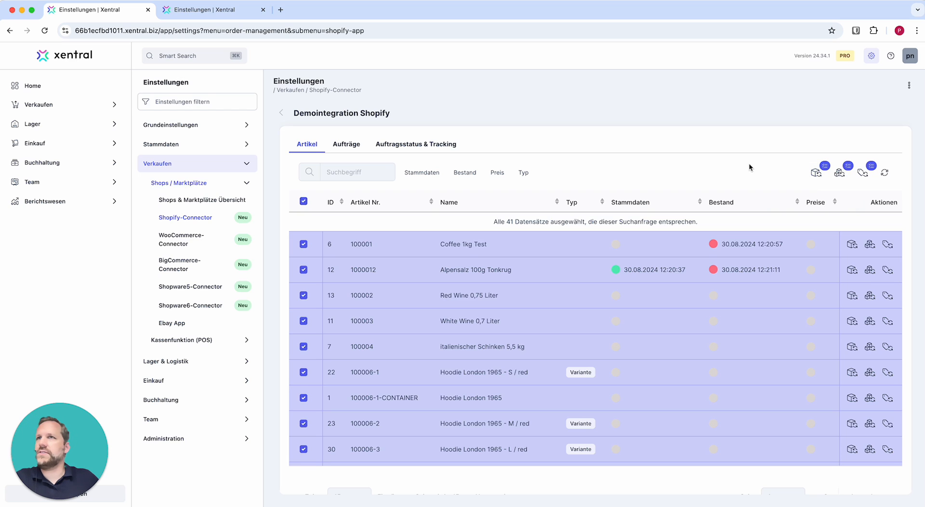
scroll(749, 166, down, 1)
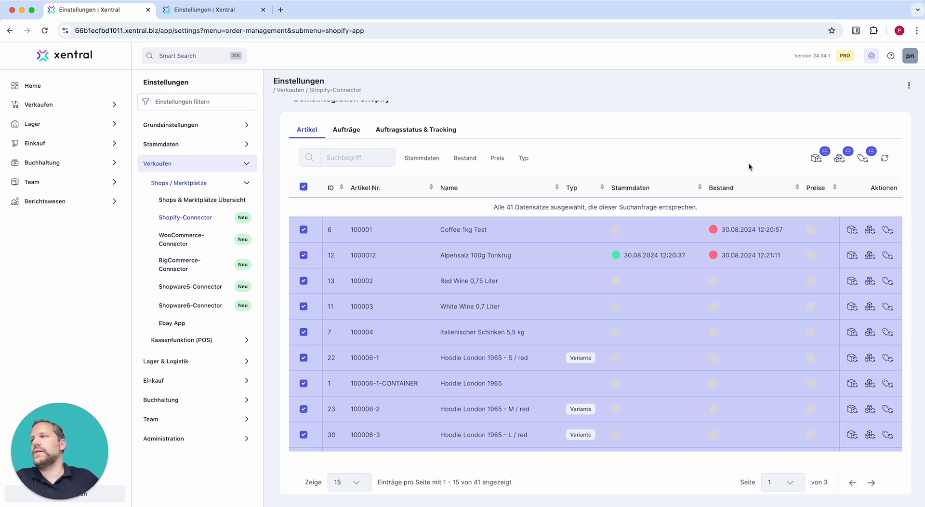
scroll(749, 166, up, 1)
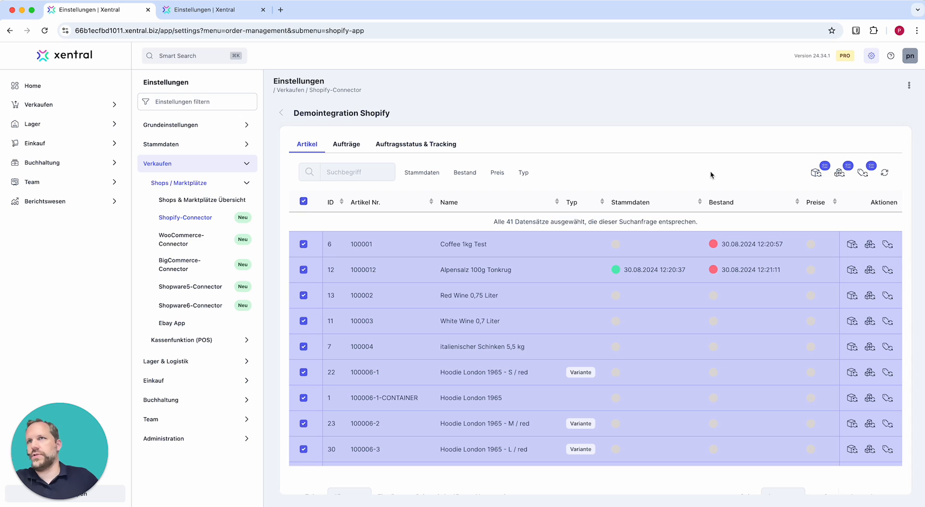
Clear the article selection and filter the list to articles whose Bestand status is Export fehlerhaft.
click(303, 202)
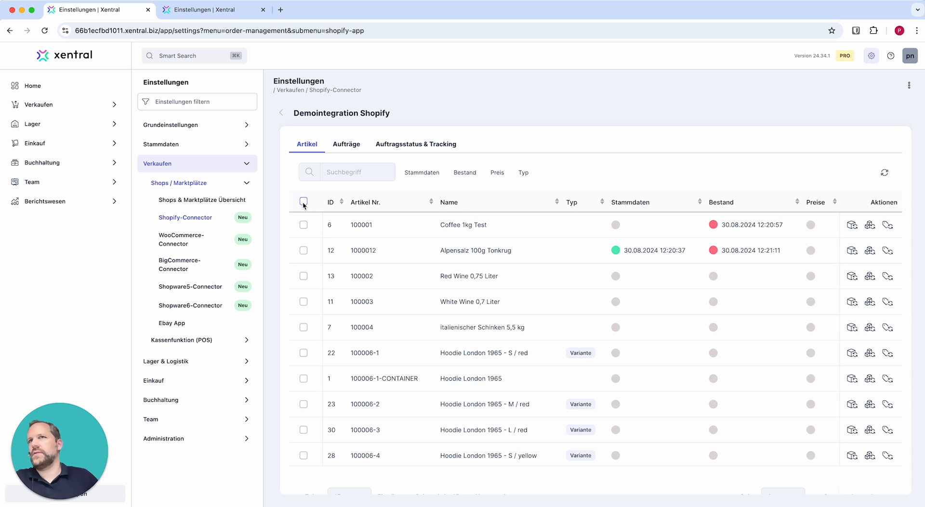
click(465, 173)
click(588, 240)
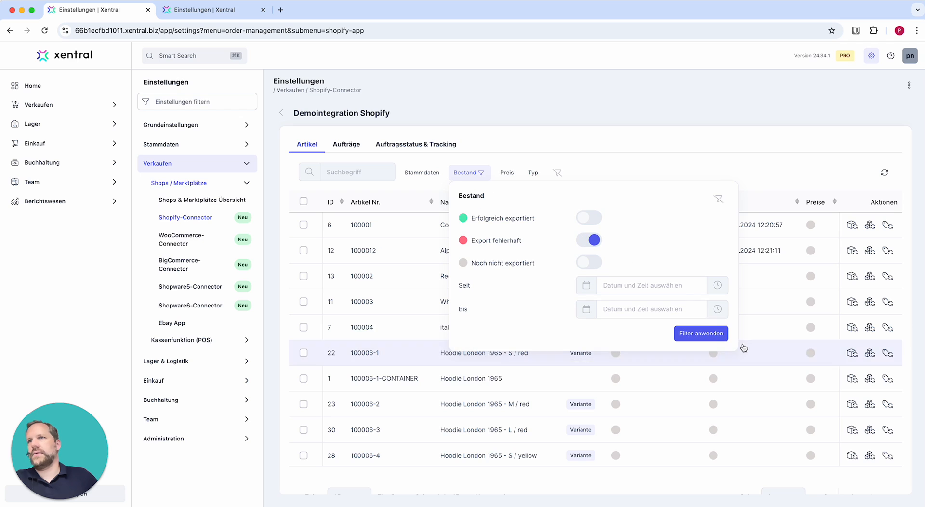
click(713, 337)
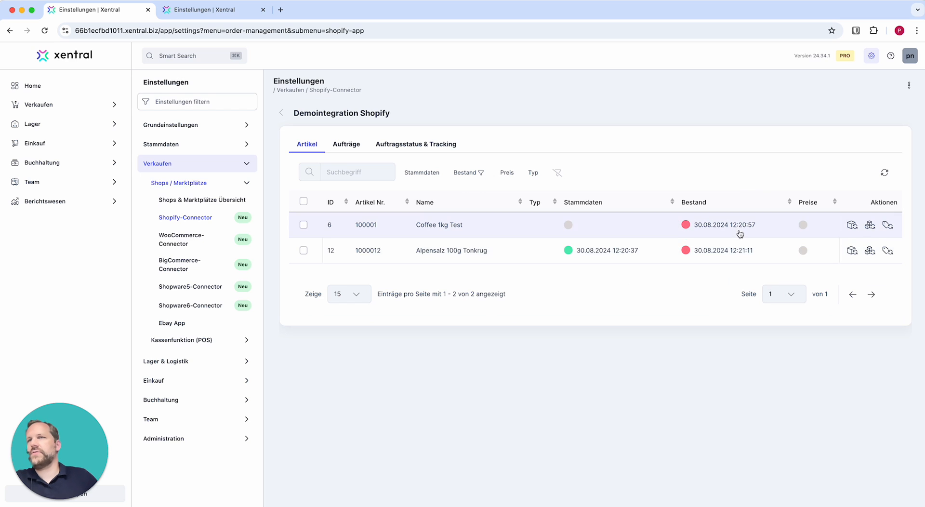
Select Coffee 1kg Test and Alpensalz 100g Tonkrug in the filtered list, and remove all filters.
click(303, 224)
click(303, 250)
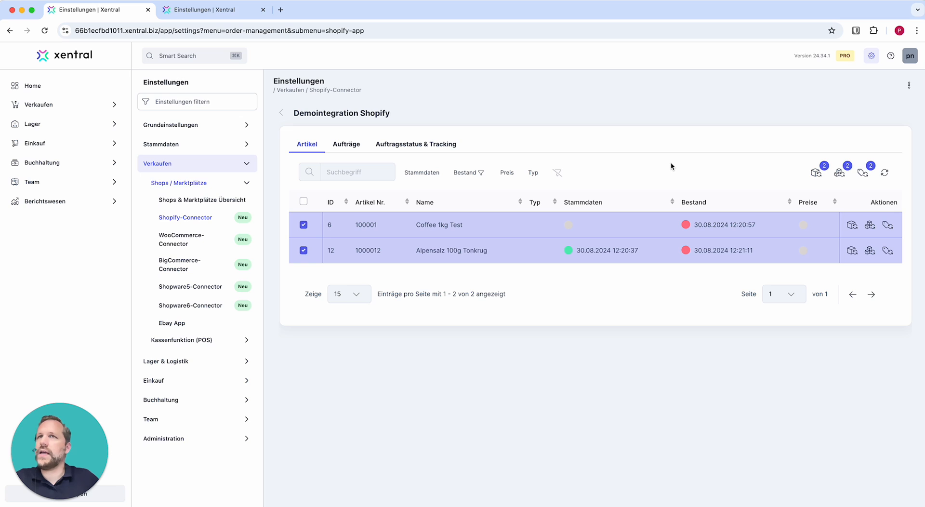
click(556, 173)
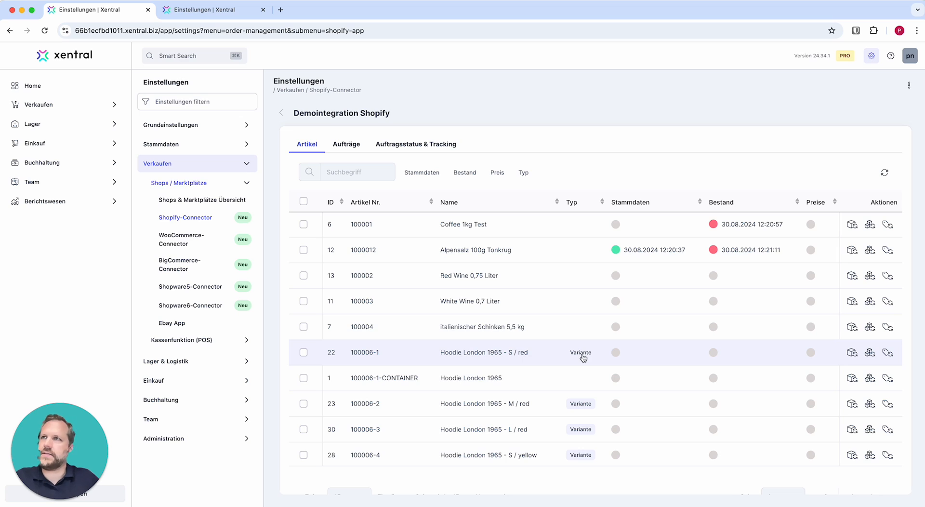
Apply the Typ filter Keine Varianten and look through the resulting article list.
click(524, 171)
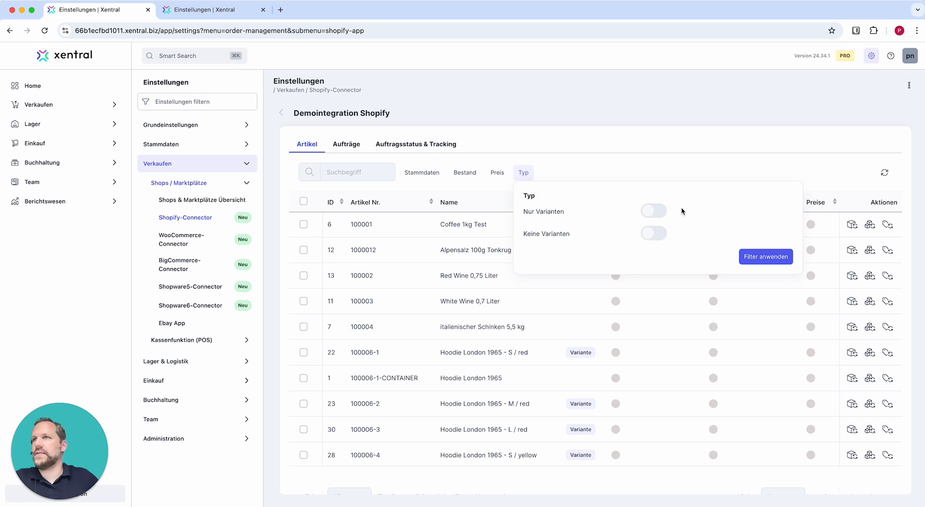
click(655, 233)
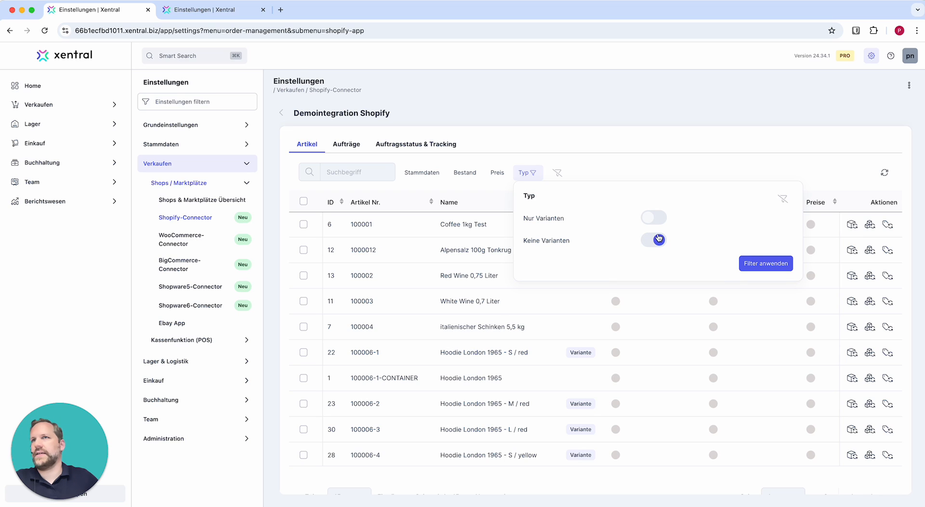
click(766, 264)
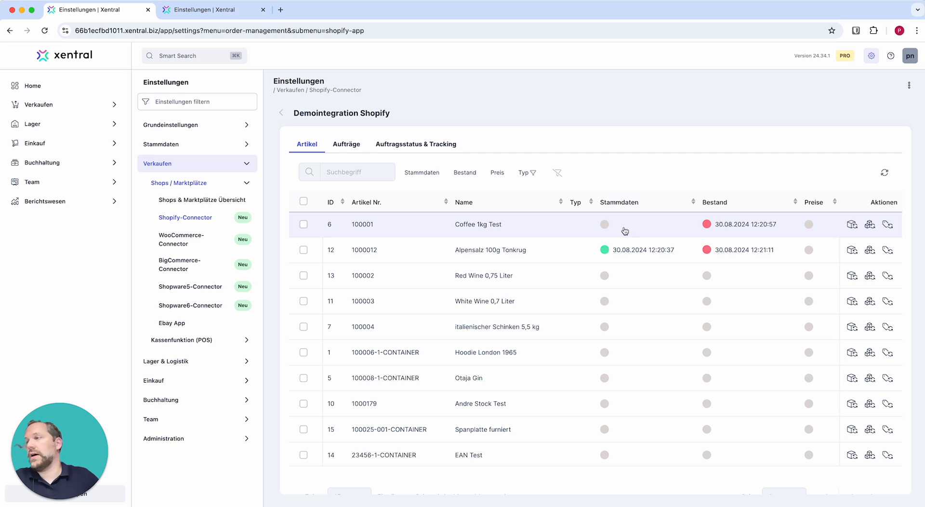
scroll(624, 231, down, 4)
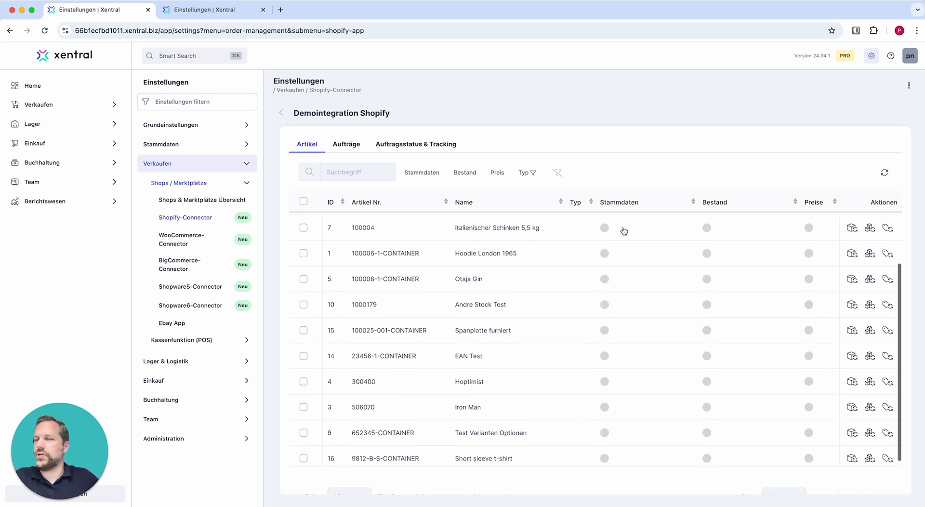
scroll(623, 232, up, 1)
scroll(623, 232, up, 3)
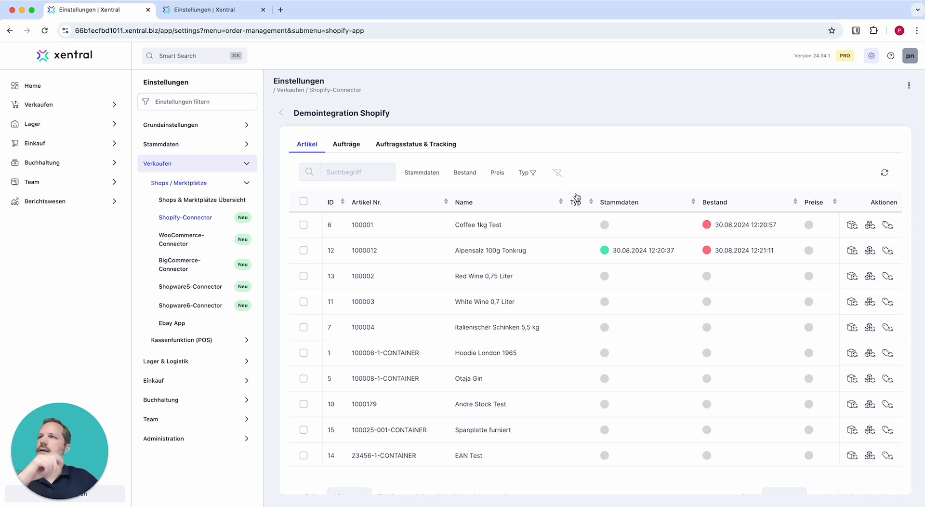
Remove the Keine Varianten restriction from the Typ filter and apply it to list all article types again.
click(527, 172)
click(653, 218)
click(654, 218)
click(751, 260)
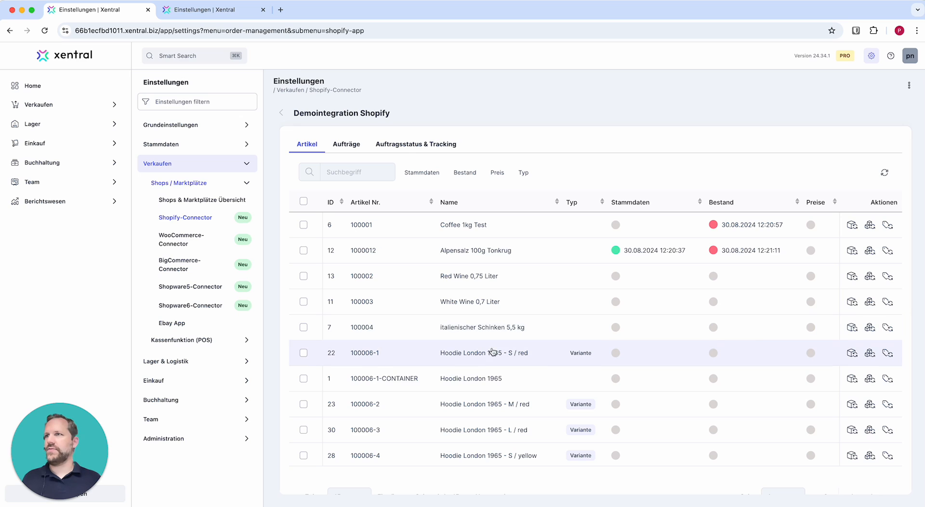
Select the variant Hoodie London 1965 - S / red and deselect it again.
click(303, 352)
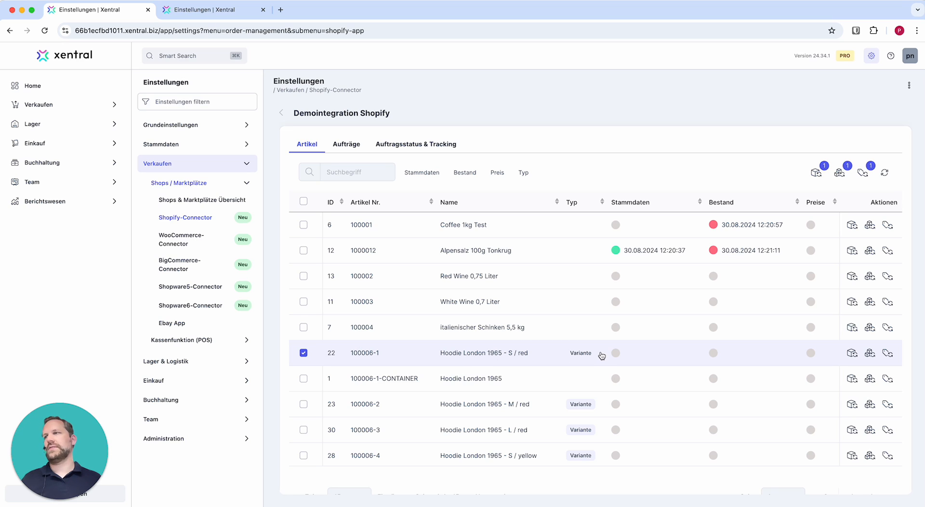
scroll(592, 355, down, 1)
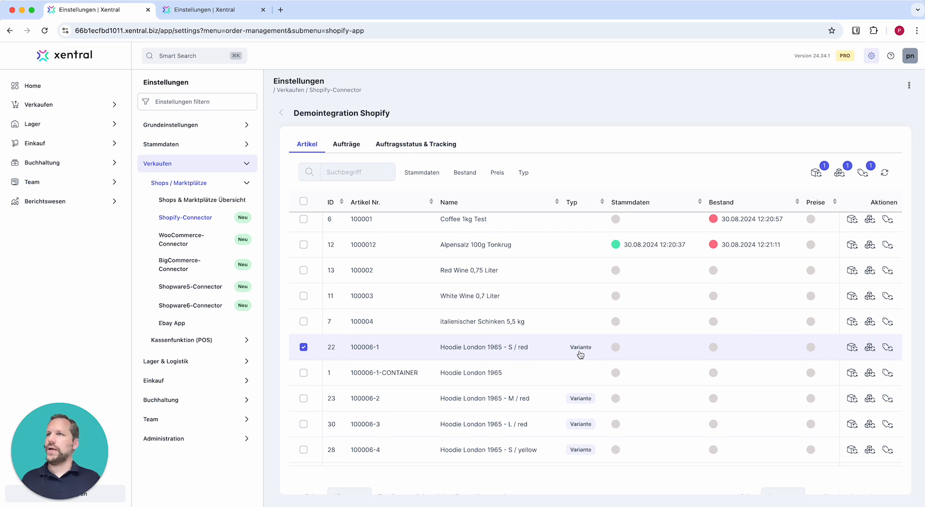
scroll(581, 354, up, 1)
click(303, 353)
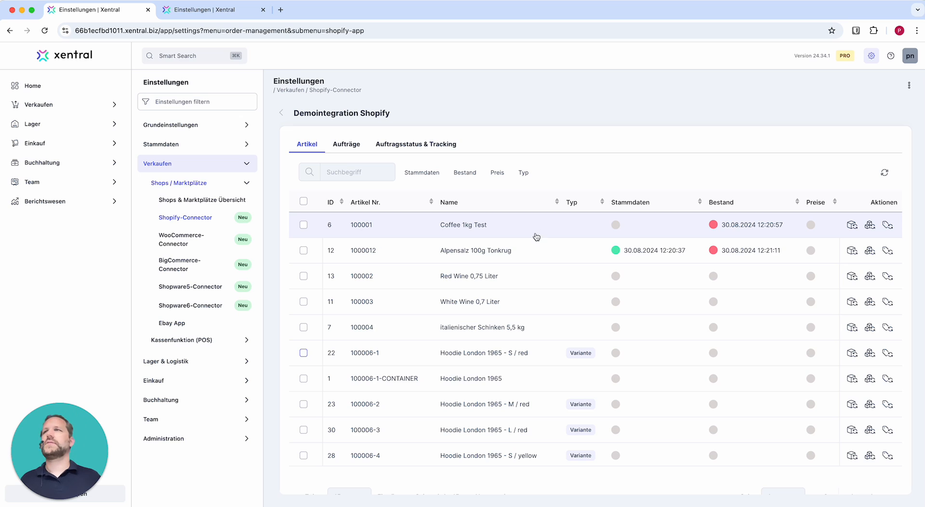
Filter the list by Typ to Keine Varianten and select all articles matching the query across all pages.
click(526, 180)
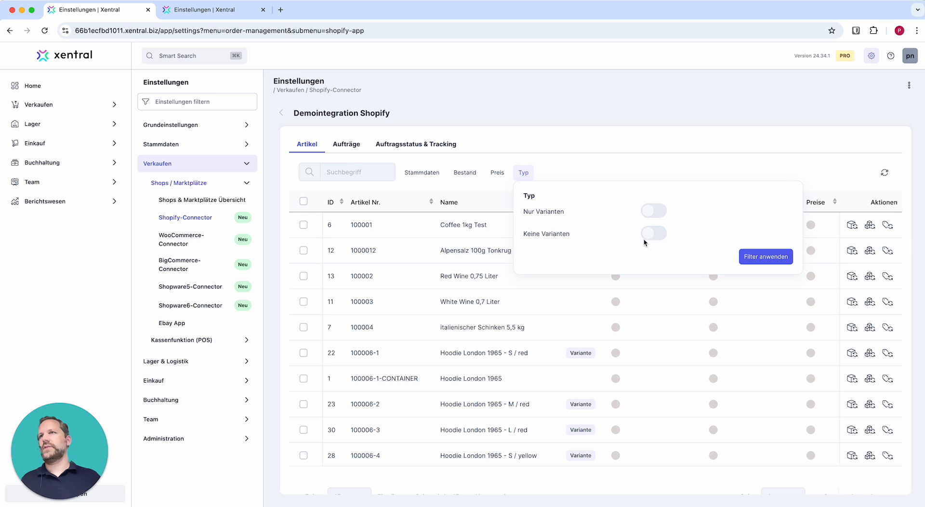
click(658, 240)
click(768, 264)
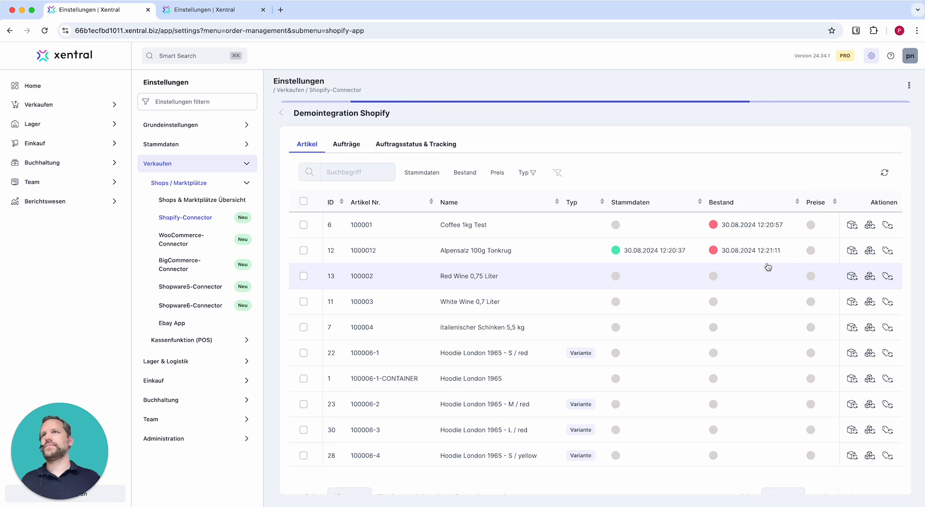
click(304, 201)
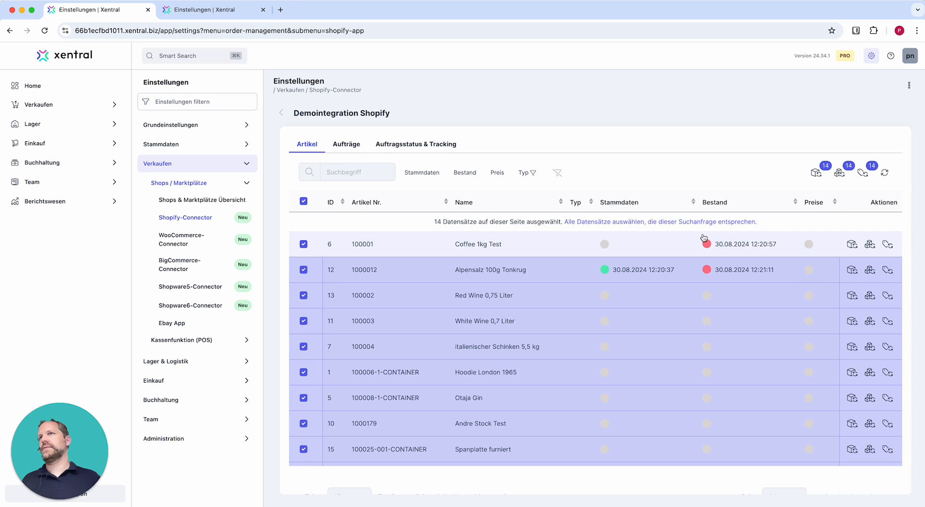
click(672, 222)
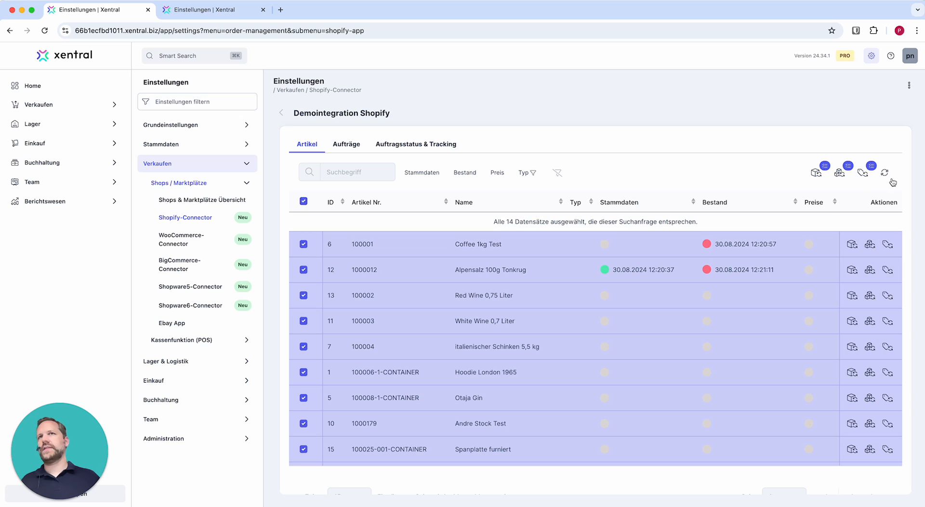